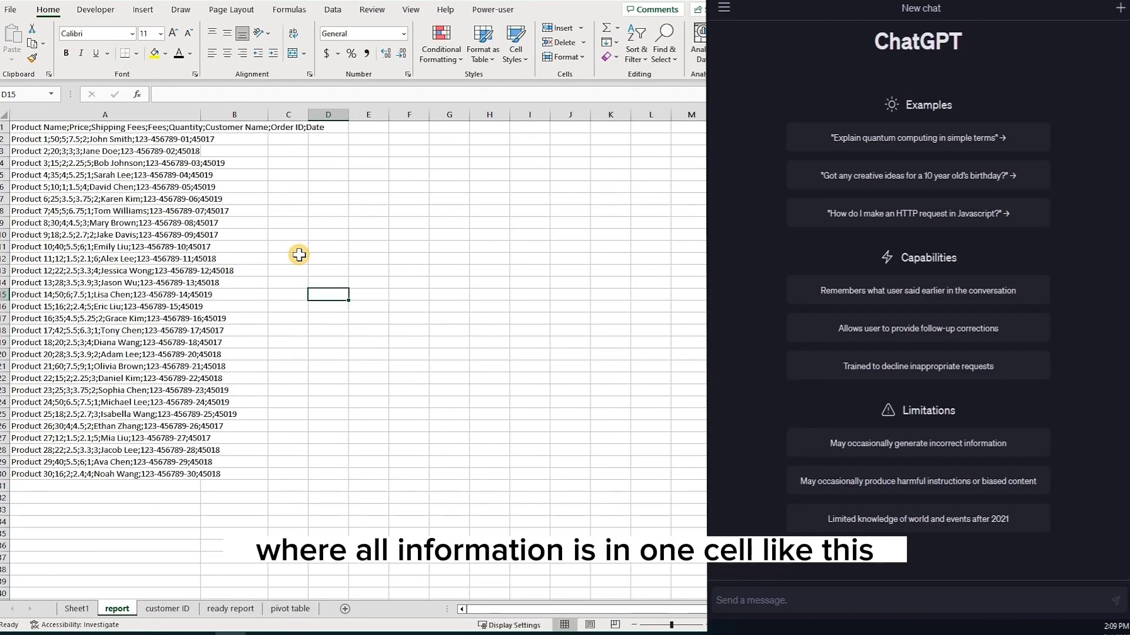
Select all of column A, then clear the selection.
{"action": "left_click", "coordinate": [197, 163]}
{"action": "left_click", "coordinate": [159, 114]}
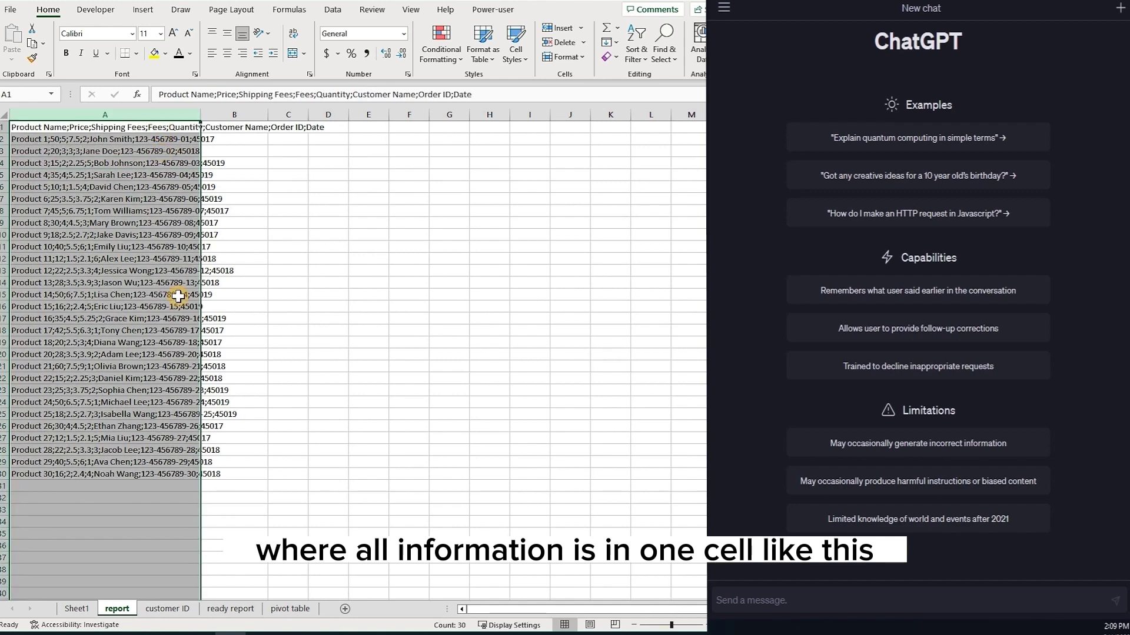
{"action": "left_click", "coordinate": [253, 273]}
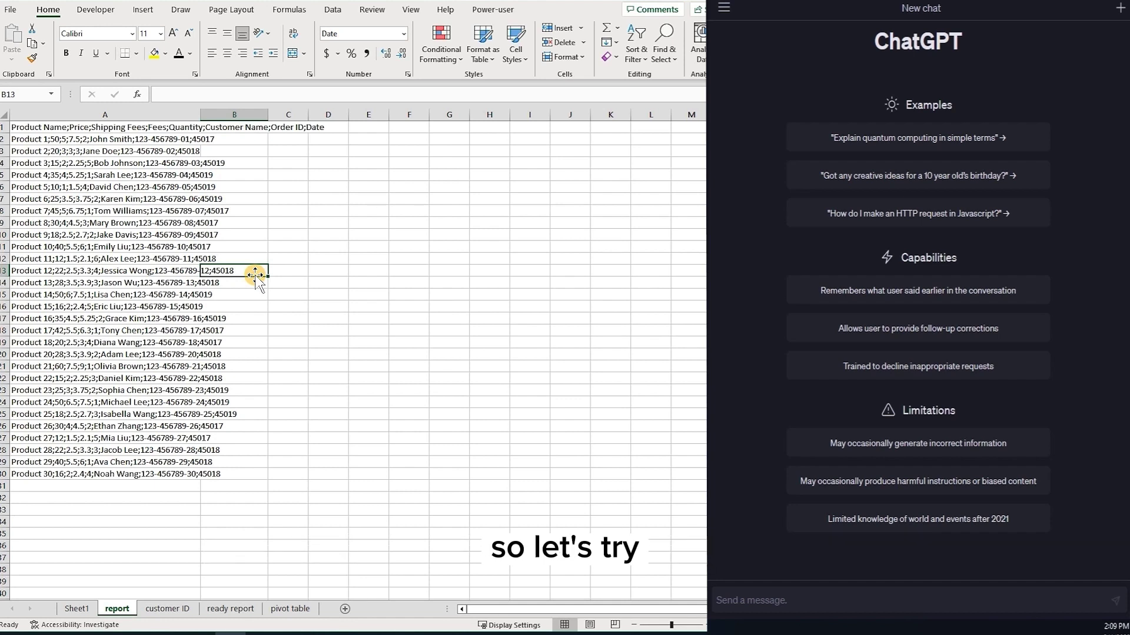
Ask ChatGPT 'How do I split text to columns in Excel?' and select the column A report text.
{"action": "left_click", "coordinate": [845, 600]}
{"action": "type", "text": "How do I split text to columns in Excel?"}
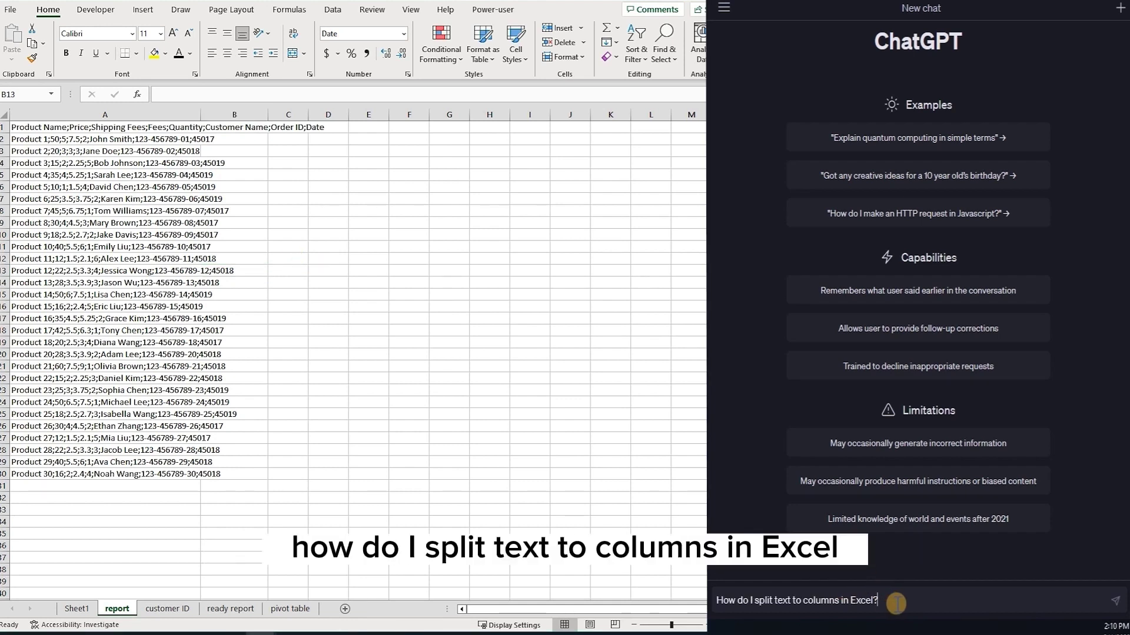
{"action": "left_click", "coordinate": [1115, 601]}
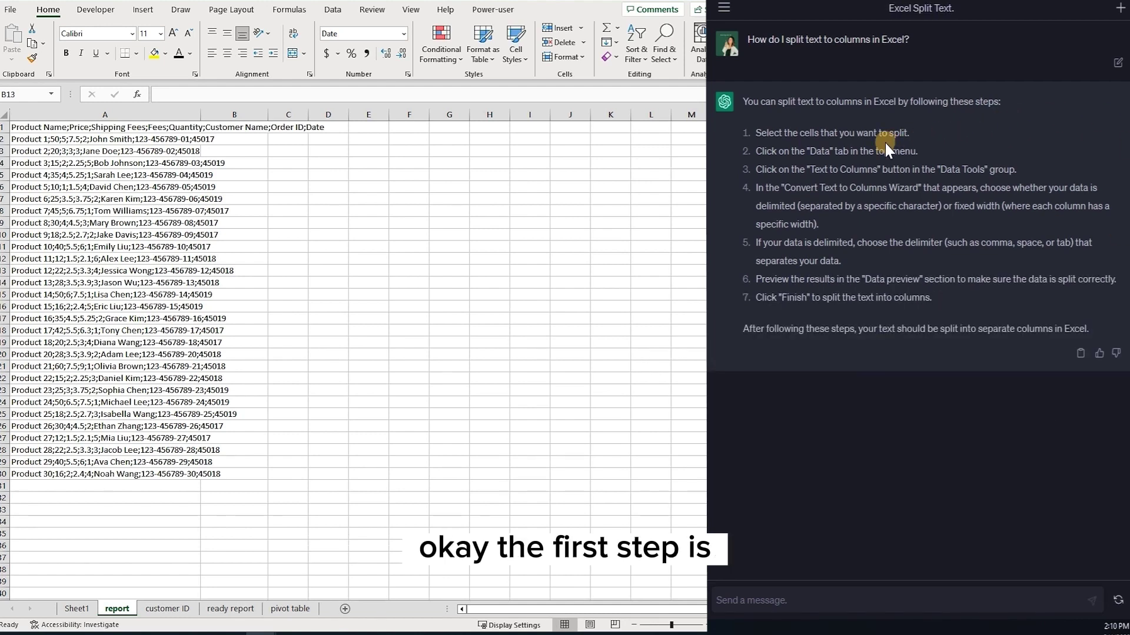
{"action": "left_click_drag", "start_coordinate": [147, 127], "coordinate": [152, 471]}
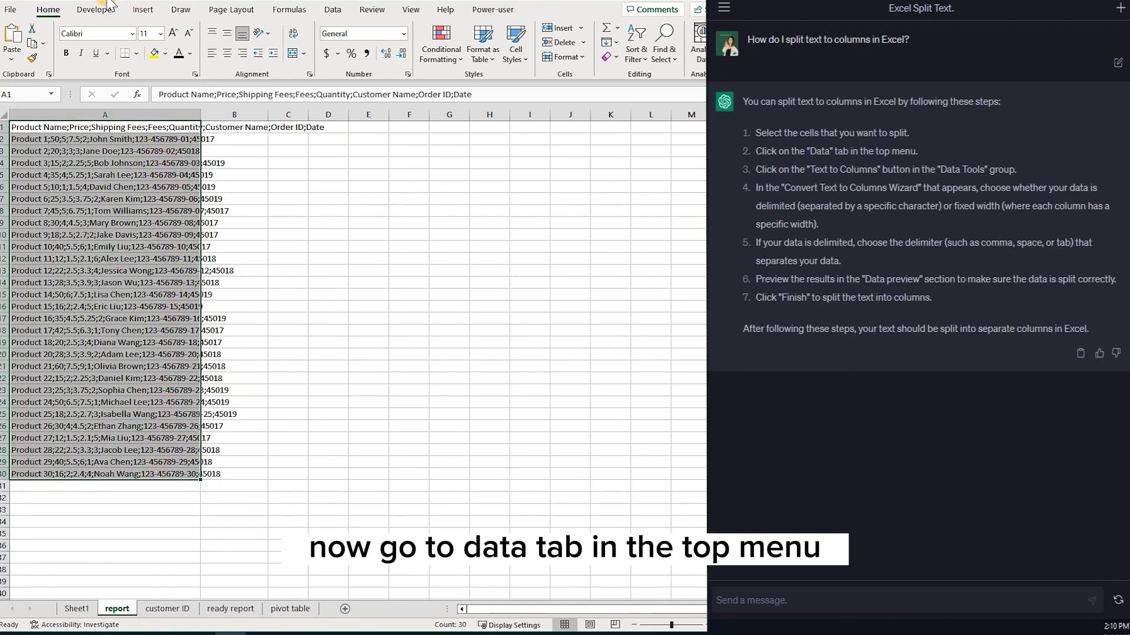
Run Text to Columns as Delimited with ';' to split the report into eight columns.
{"action": "left_click", "coordinate": [323, 10]}
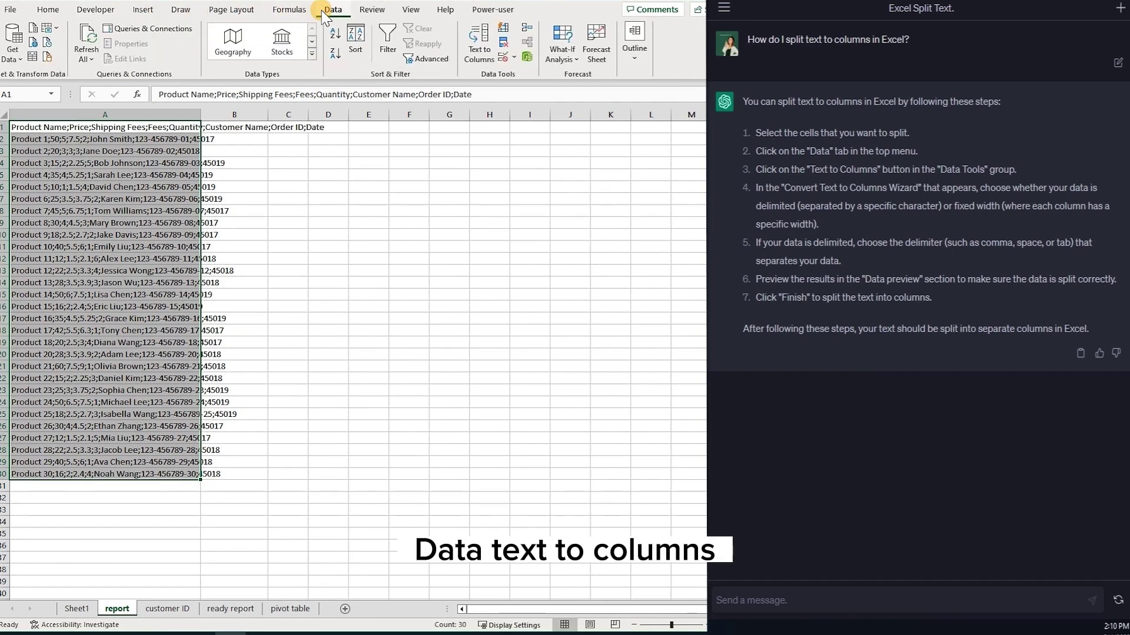
{"action": "left_click", "coordinate": [477, 46]}
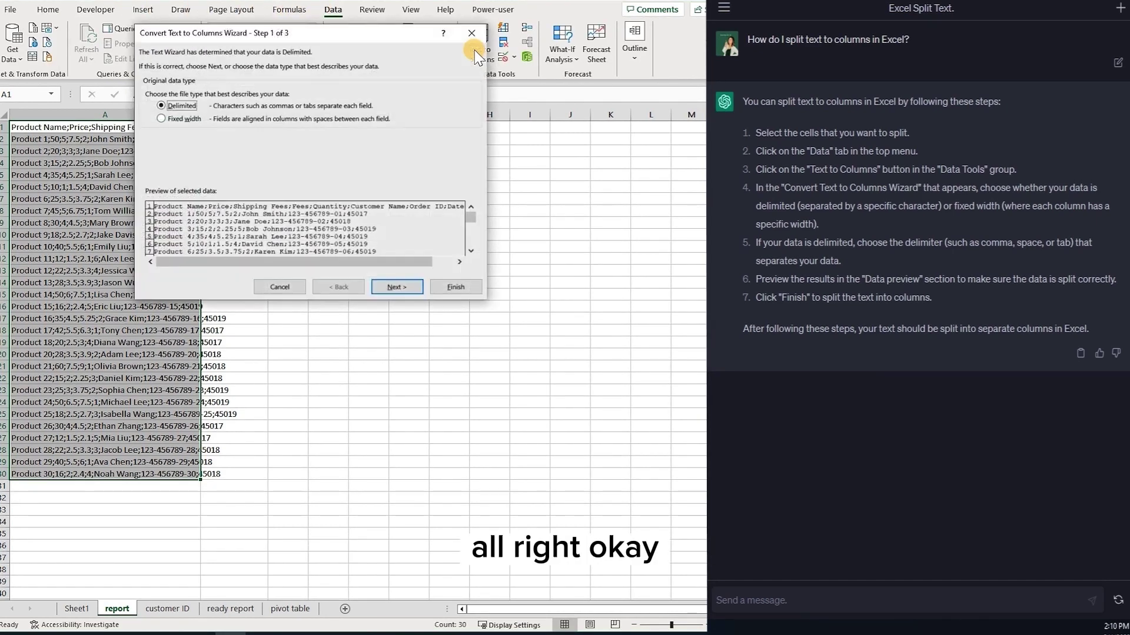
{"action": "left_click", "coordinate": [355, 250]}
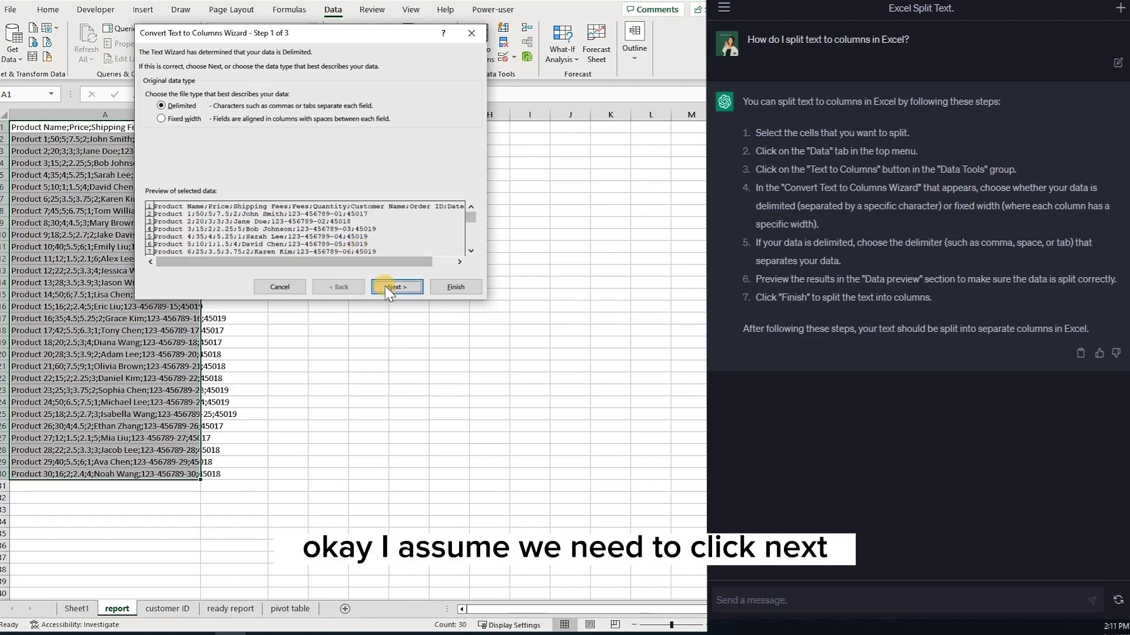
{"action": "left_click", "coordinate": [396, 286]}
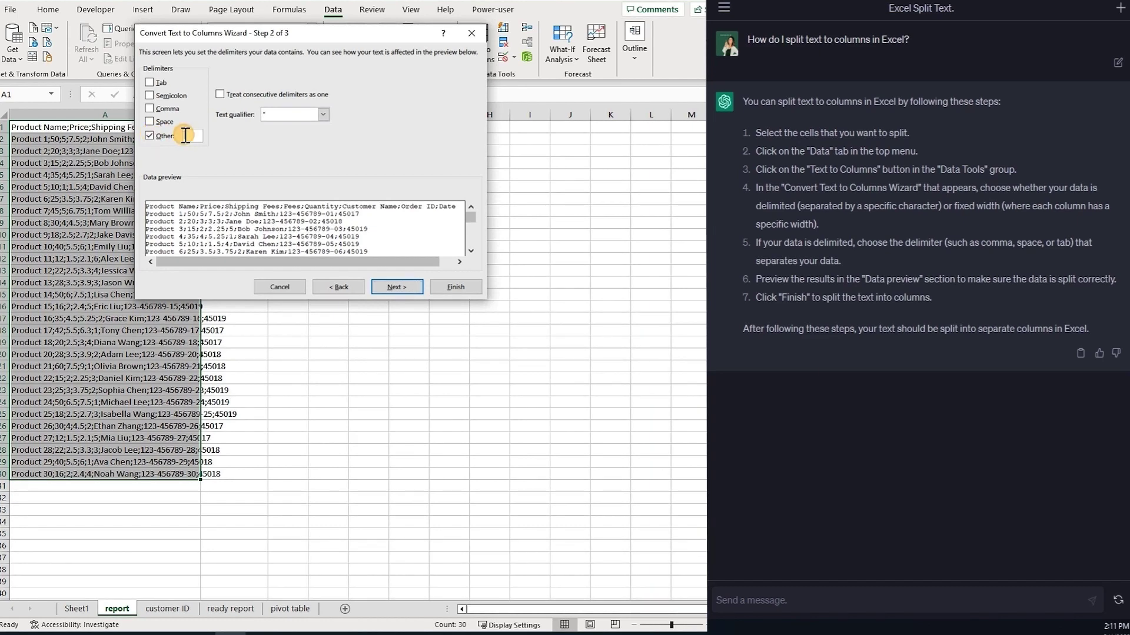
{"action": "type", "text": ";"}
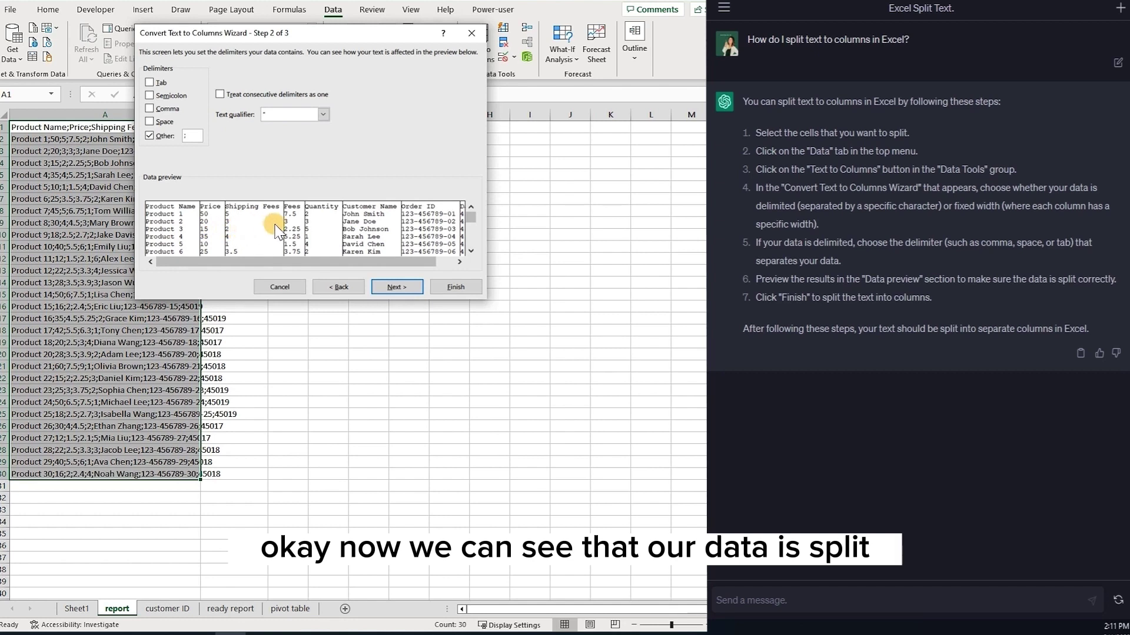
{"action": "left_click_drag", "start_coordinate": [377, 259], "coordinate": [405, 259]}
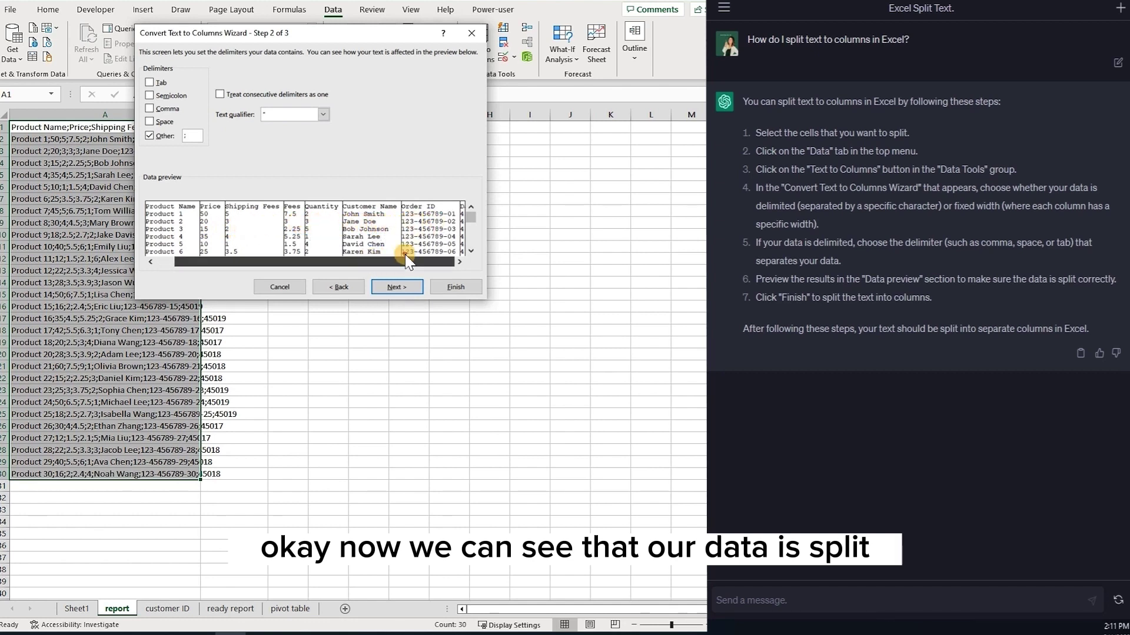
{"action": "left_click", "coordinate": [396, 287]}
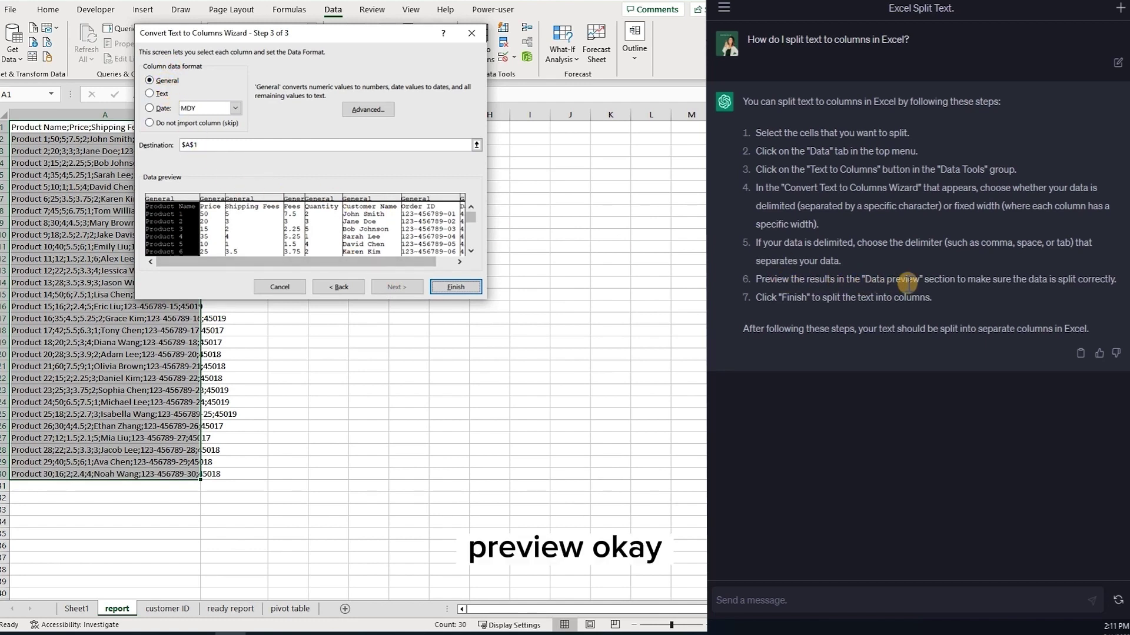
{"action": "left_click", "coordinate": [456, 286]}
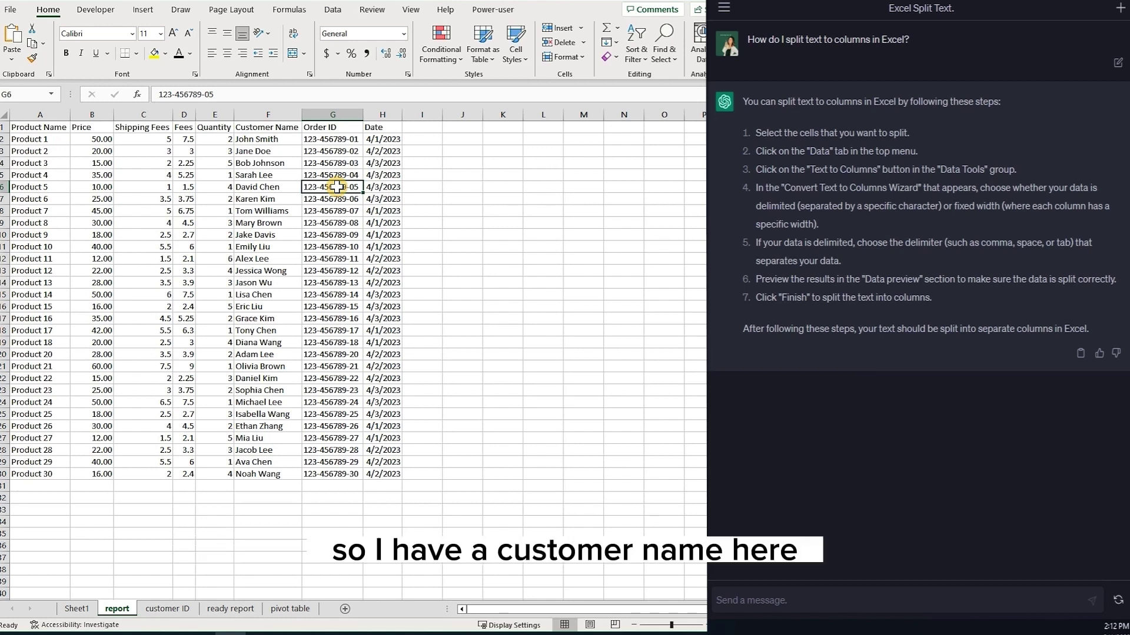
{"action": "left_click", "coordinate": [259, 115]}
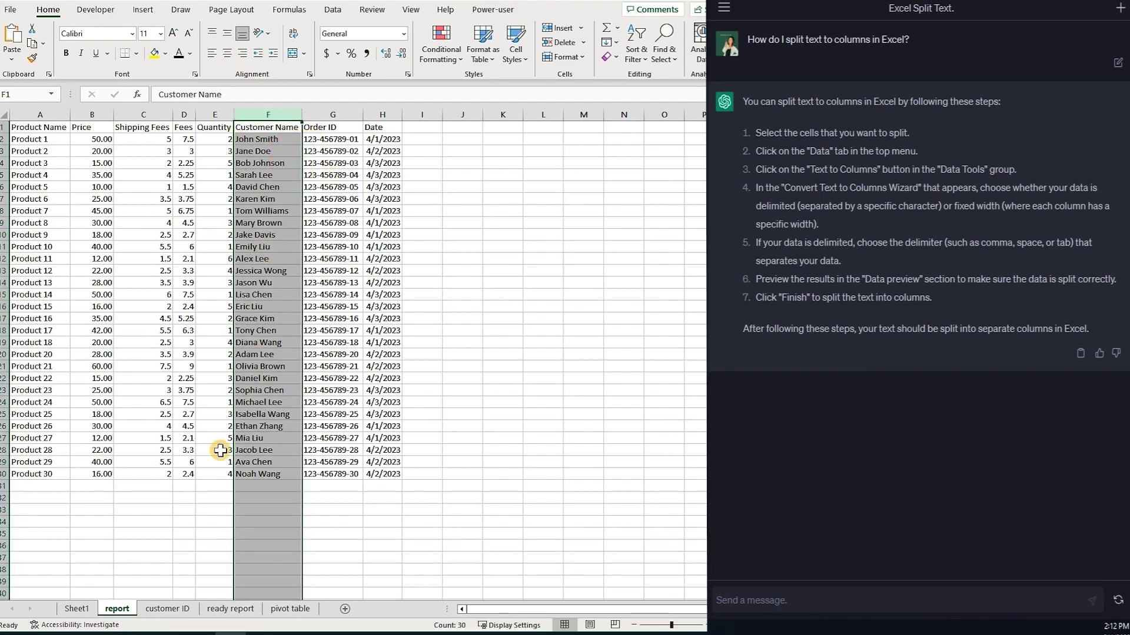
{"action": "left_click", "coordinate": [152, 611]}
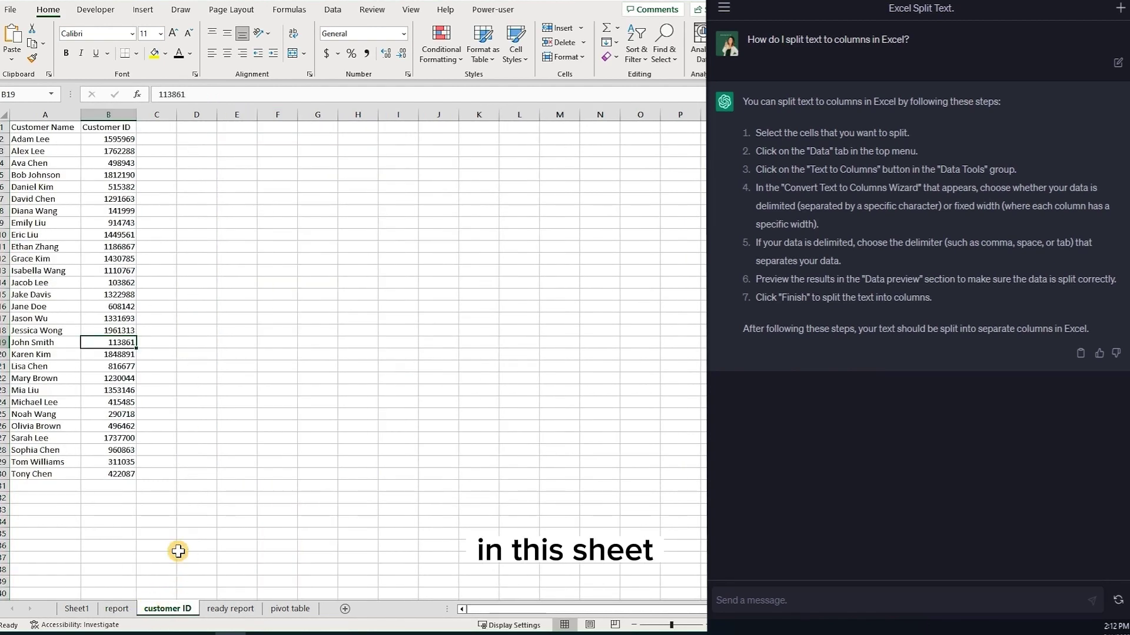
{"action": "left_click", "coordinate": [49, 113]}
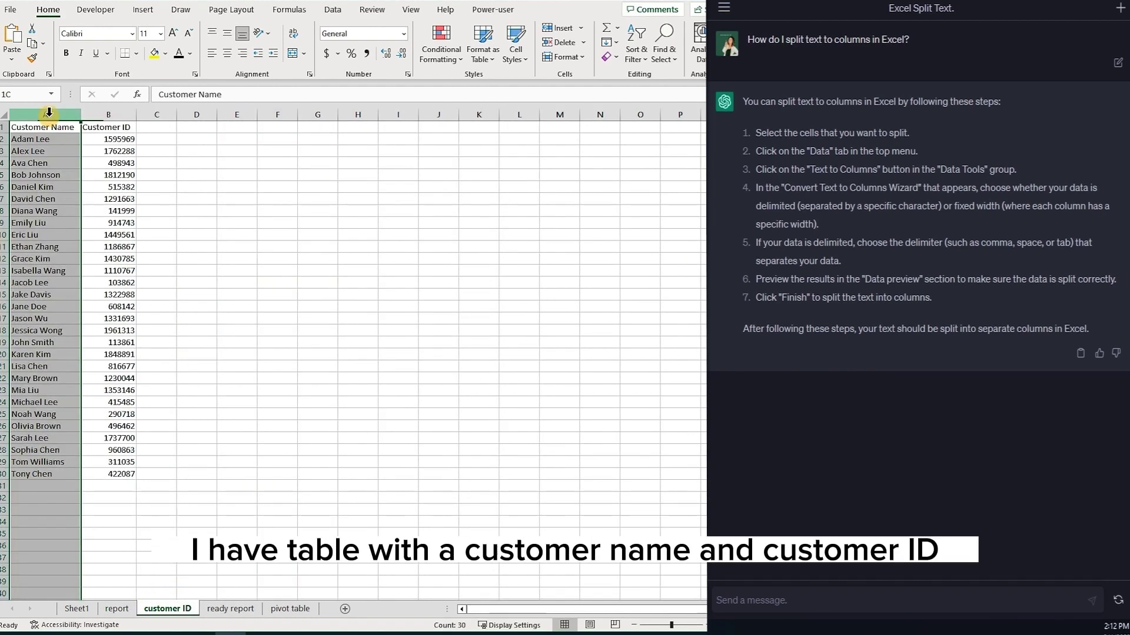
{"action": "left_click", "coordinate": [108, 114]}
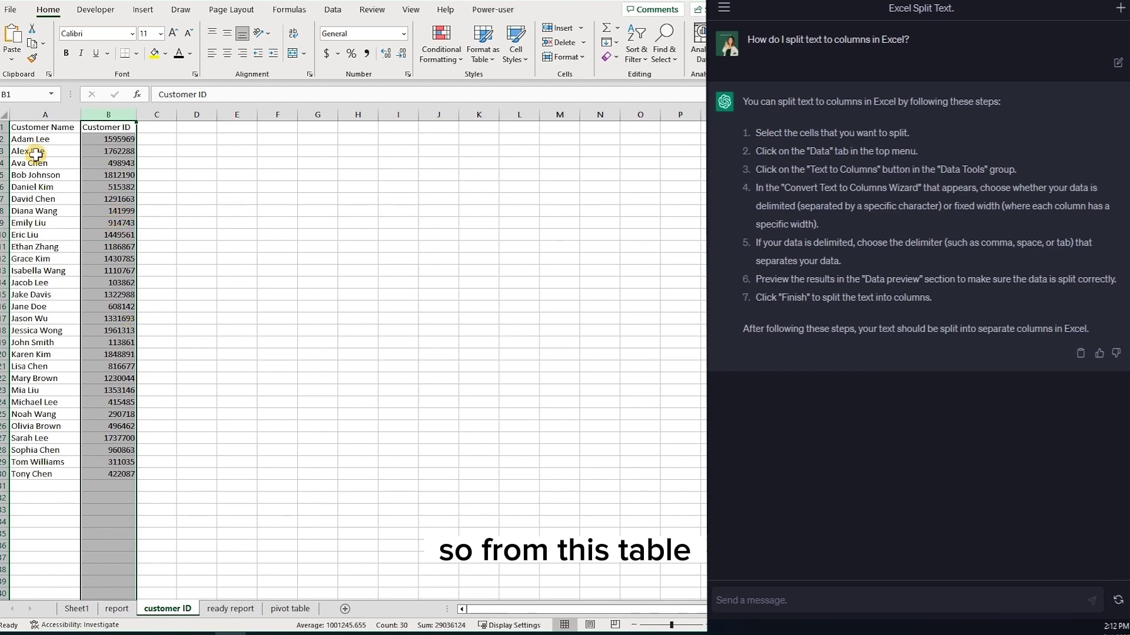
{"action": "left_click", "coordinate": [129, 611]}
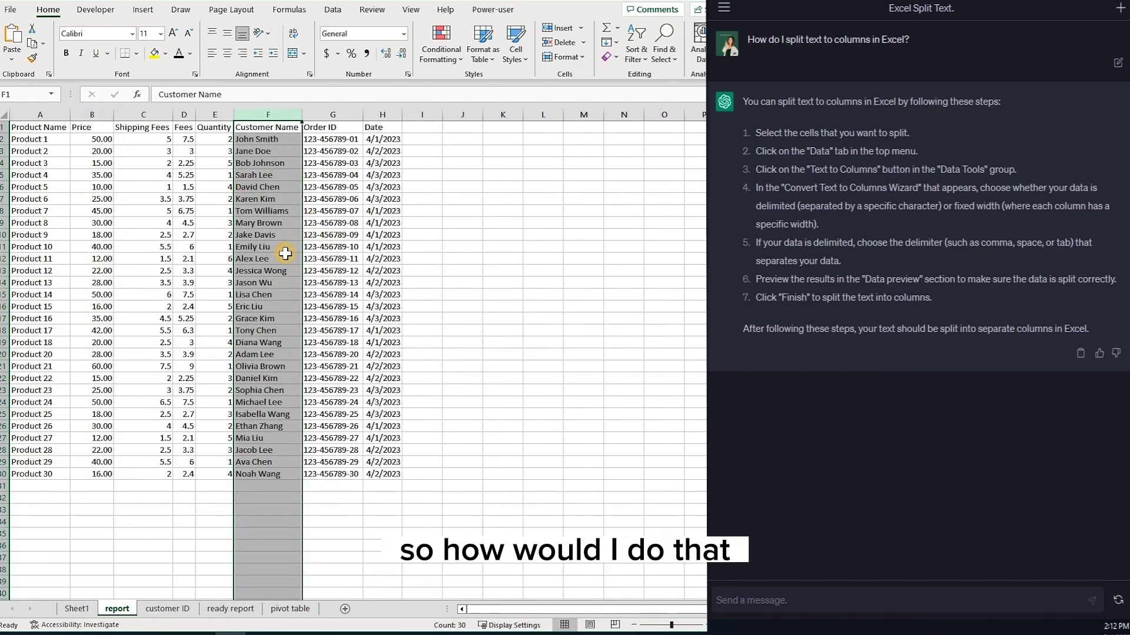
{"action": "left_click", "coordinate": [427, 140]}
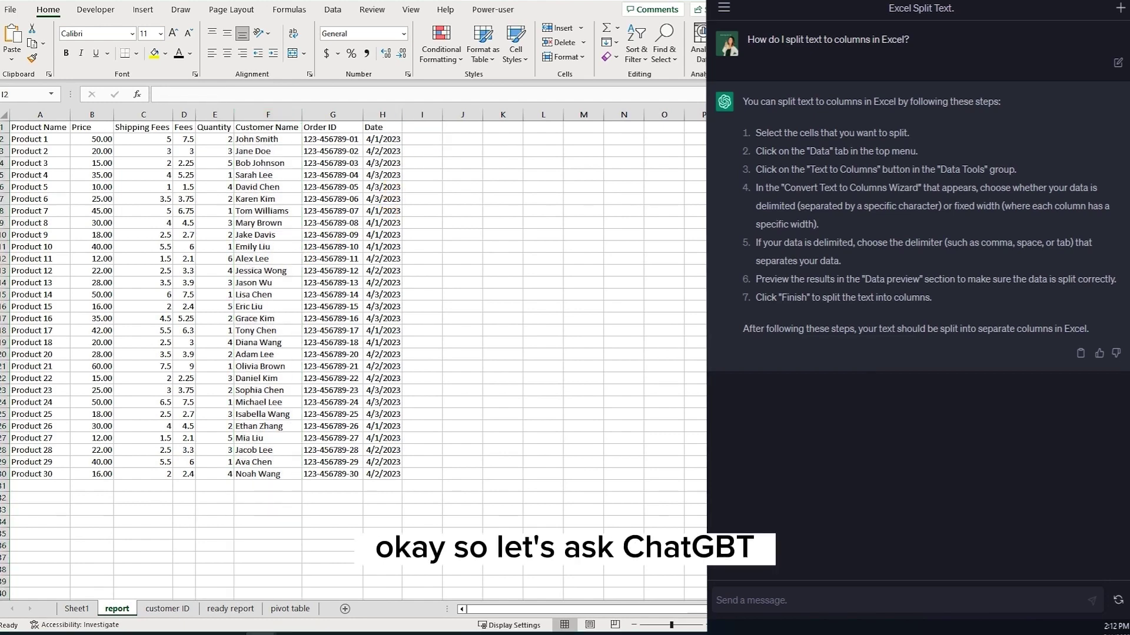
Paste the customer-ID question, add 'in excel' after 'report', send it, and select the VLOOKUP formula.
{"action": "left_click", "coordinate": [792, 598]}
{"action": "type", "text": "I need to bring the customer ID from the sheet 'customer ID' to the sheet report . The report has customer names in column F and the 'customer ID' sheet has customer names in column A and customer ID in column B"}
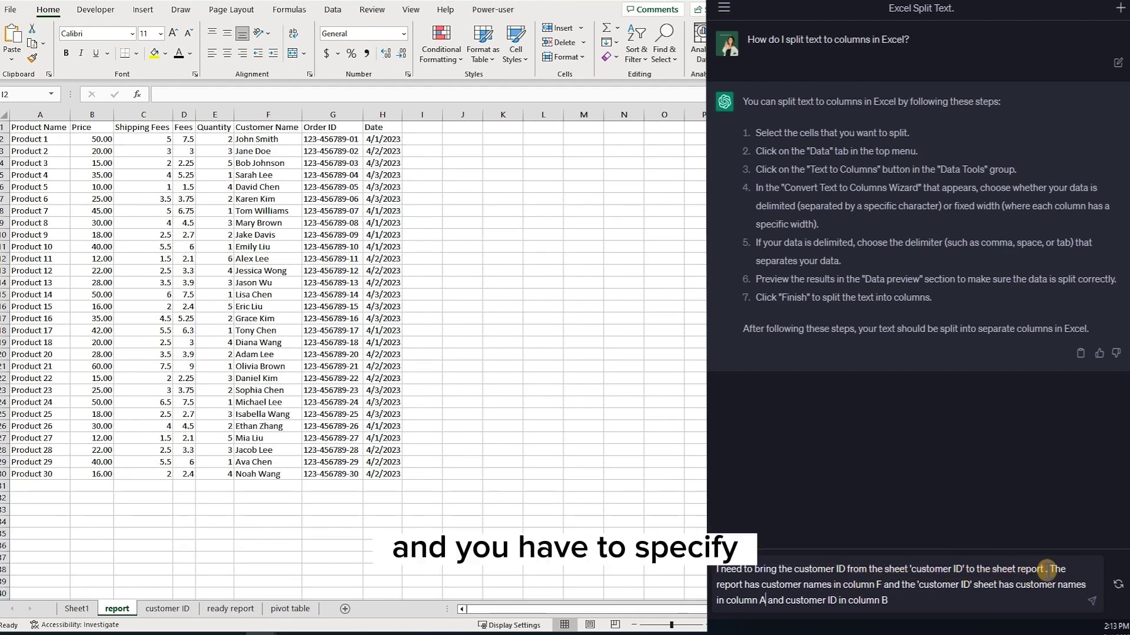
{"action": "left_click_drag", "start_coordinate": [1051, 568], "coordinate": [898, 600]}
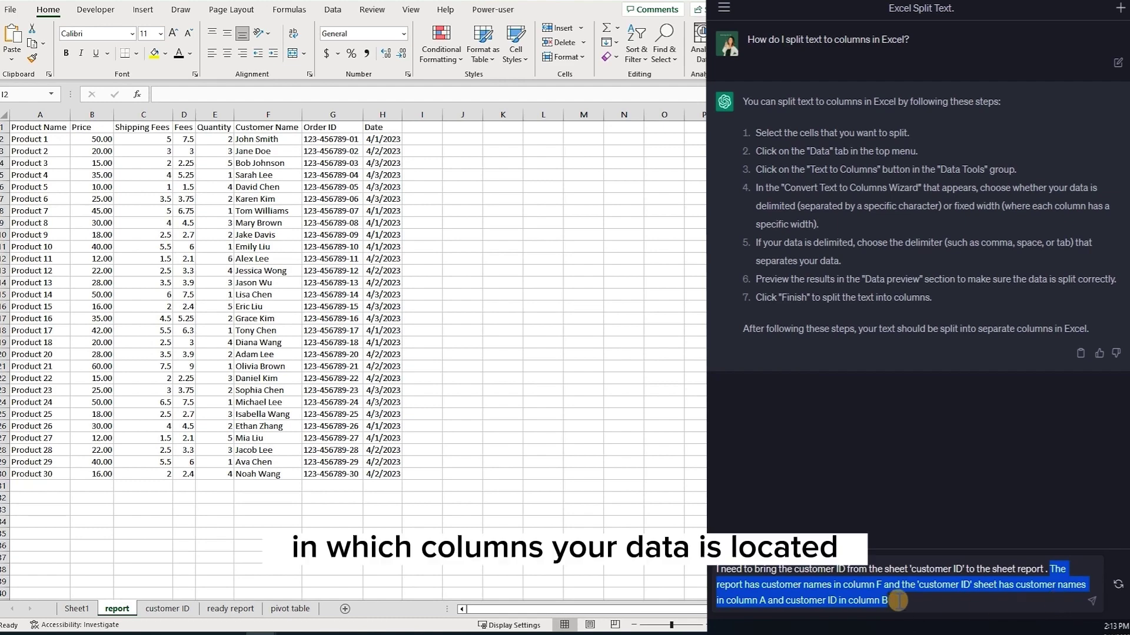
{"action": "left_click", "coordinate": [898, 600]}
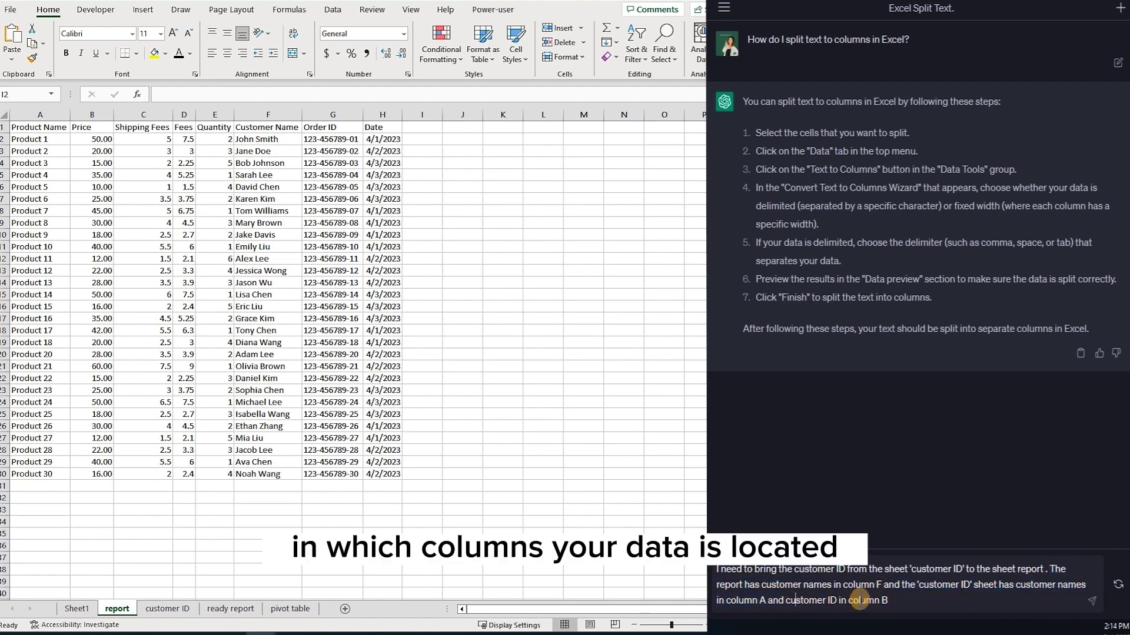
{"action": "left_click", "coordinate": [1043, 569]}
{"action": "type", "text": "in excel"}
{"action": "left_click", "coordinate": [1092, 601]}
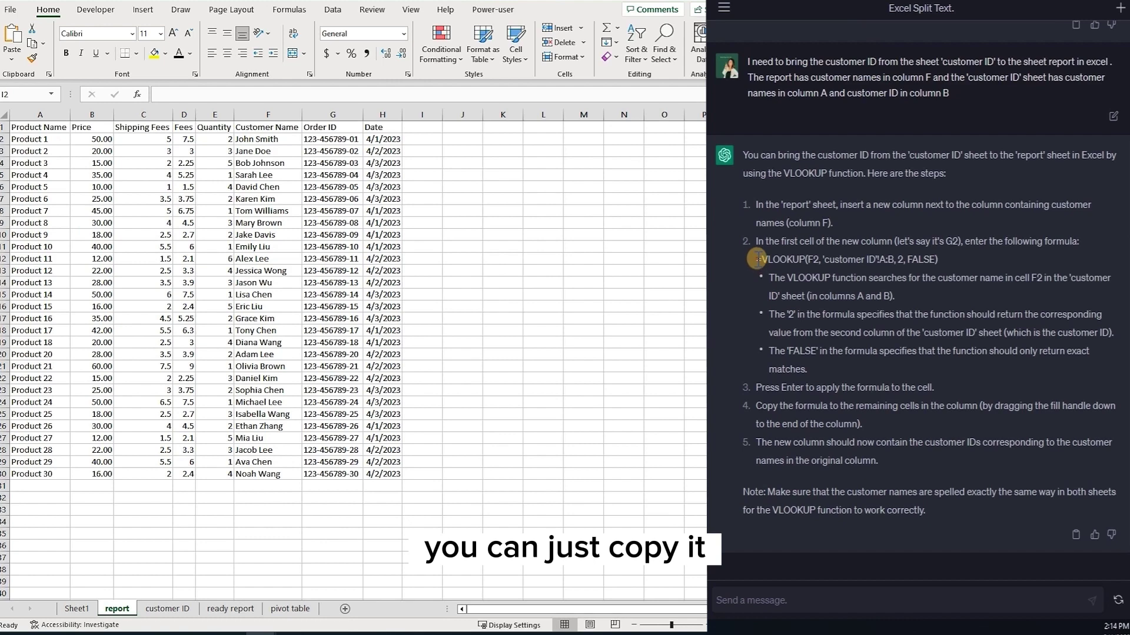
{"action": "left_click_drag", "start_coordinate": [757, 259], "coordinate": [955, 257]}
{"action": "key", "text": "ctrl+c"}
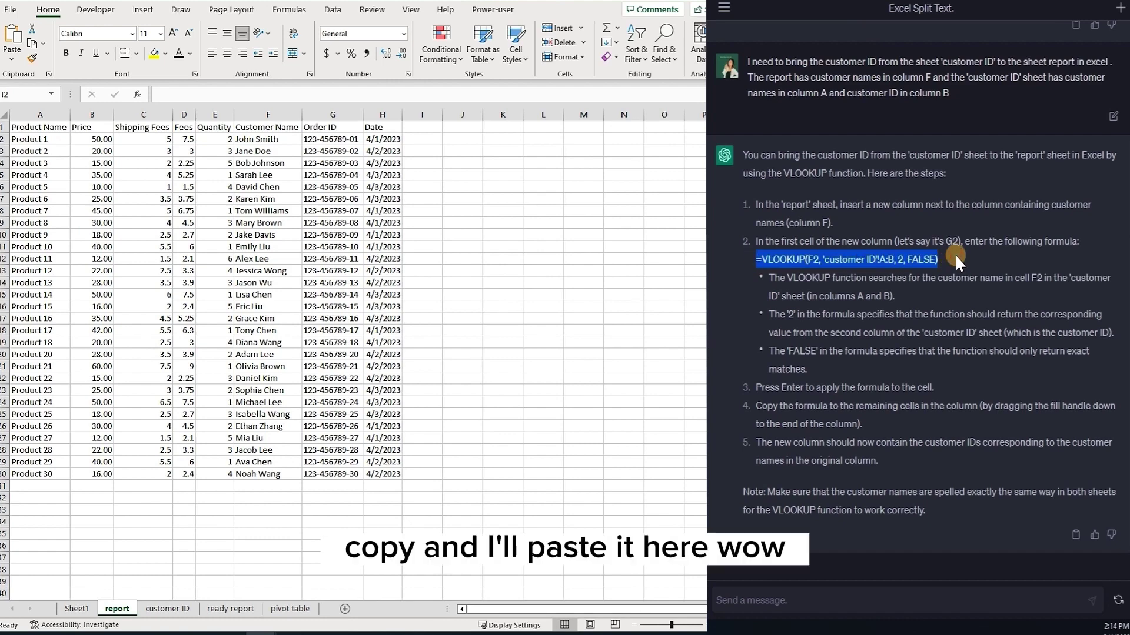
Paste =VLOOKUP(F2, 'customer ID'!A:B, 2, FALSE) into I2 and fill it down to I30.
{"action": "left_click", "coordinate": [427, 140]}
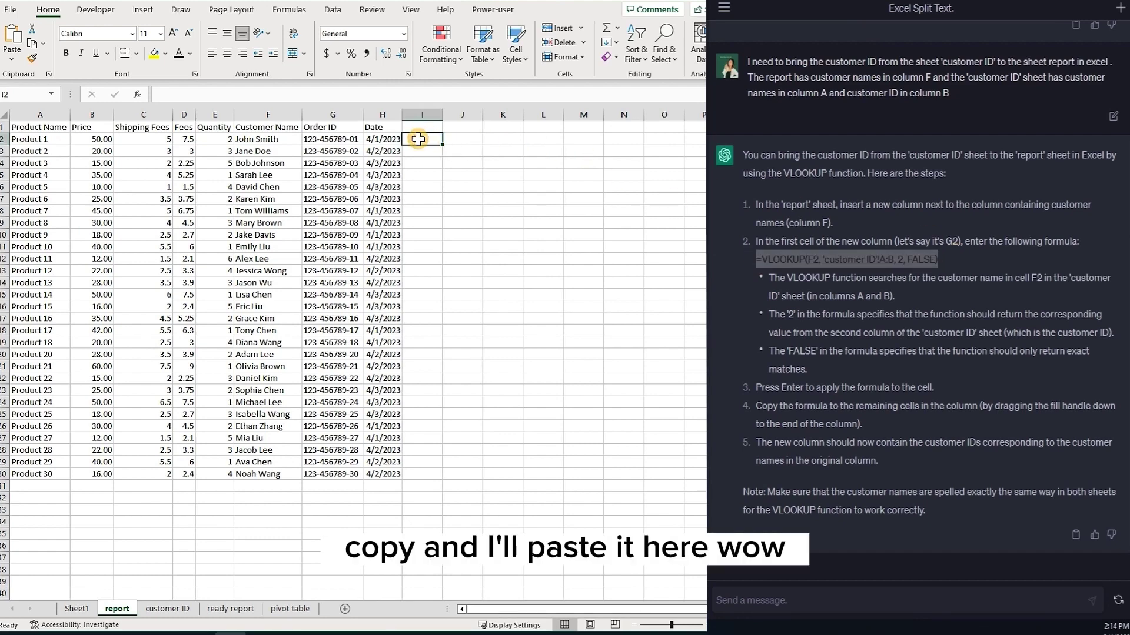
{"action": "key", "text": "ctrl+v"}
{"action": "double_click", "coordinate": [443, 145]}
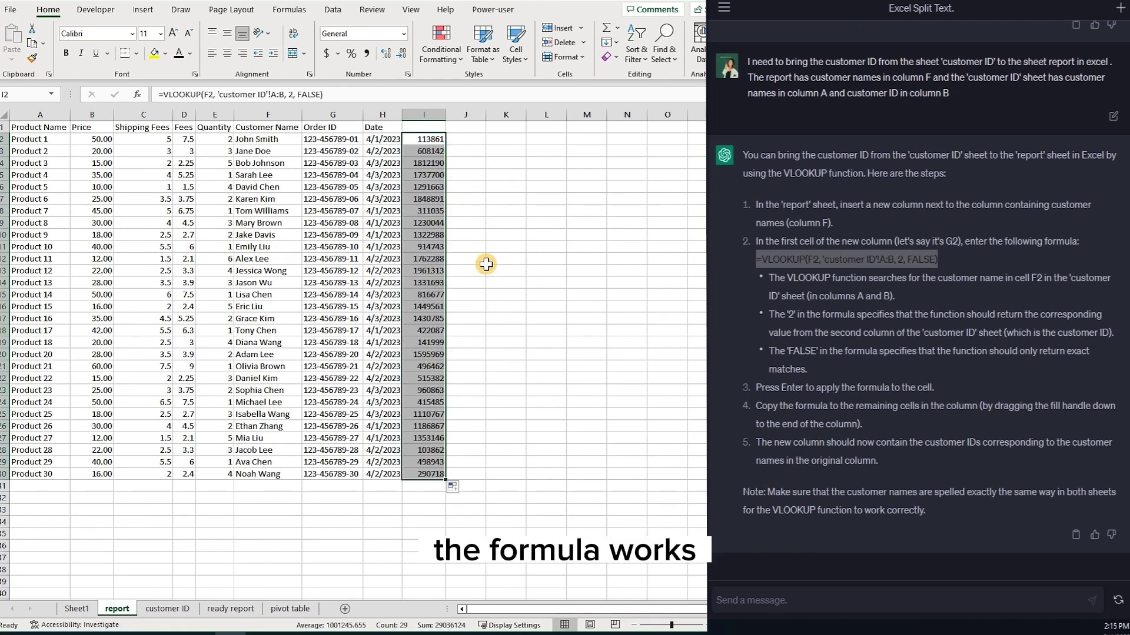
{"action": "left_click", "coordinate": [429, 142]}
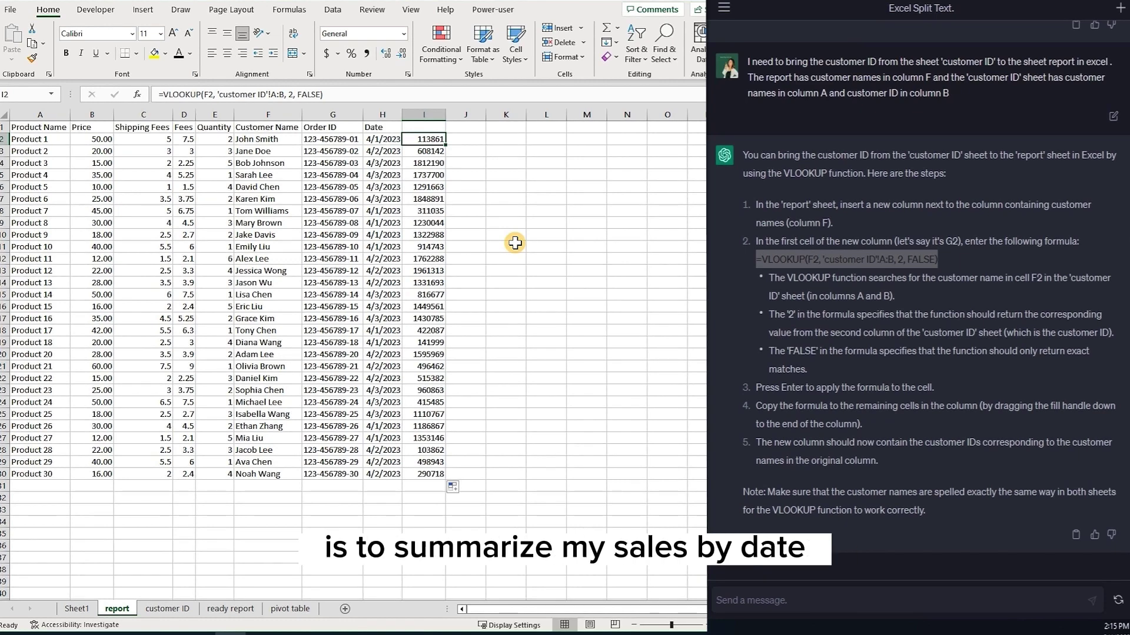
Send ChatGPT the pasted sales-by-date question, then select the whole report table with headers.
{"action": "left_click", "coordinate": [219, 186]}
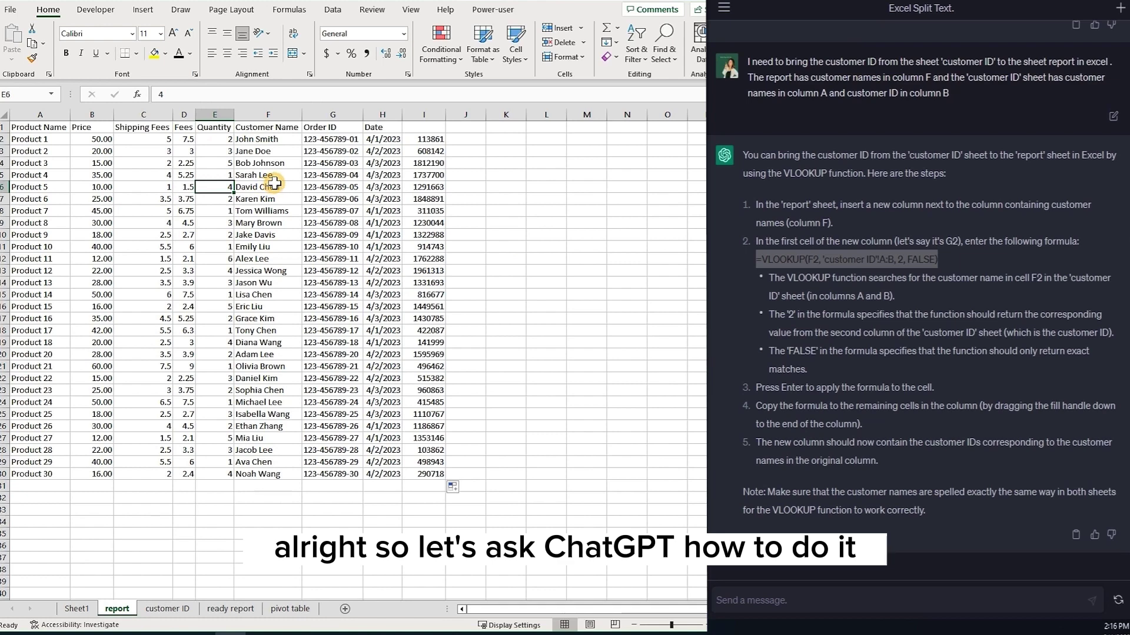
{"action": "left_click", "coordinate": [764, 612]}
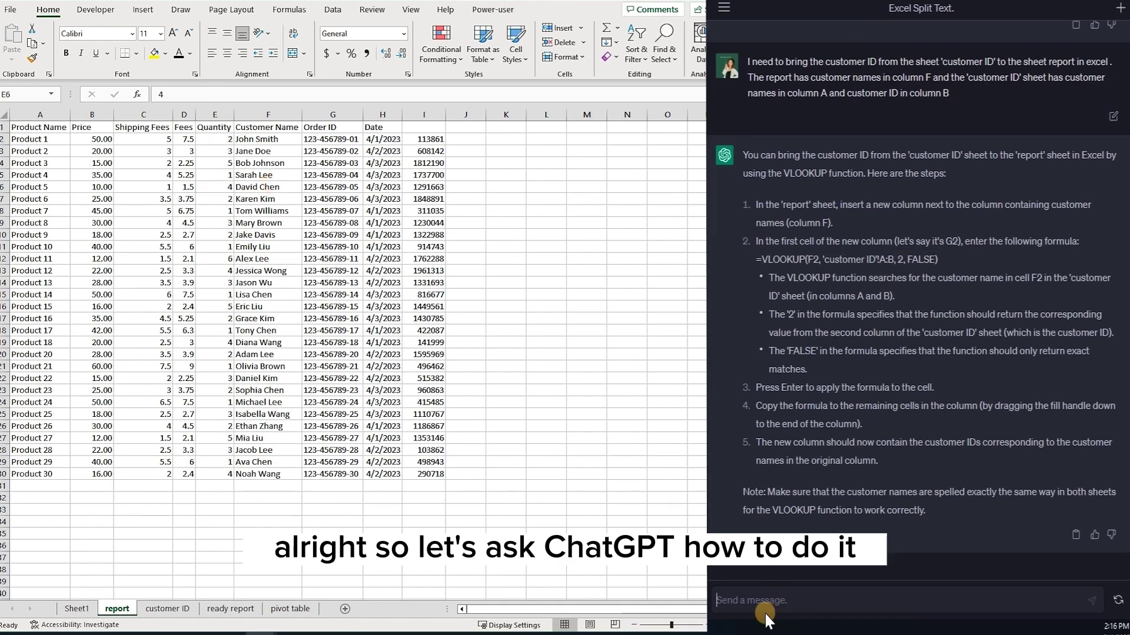
{"action": "type", "text": "I have a report with columns in Excel: Product Name, Price, Shipping Fees, Fees, Quantity, Customer Name, Order ID, Date, Customer ID. I need to summarize sales by date. How can I do it?"}
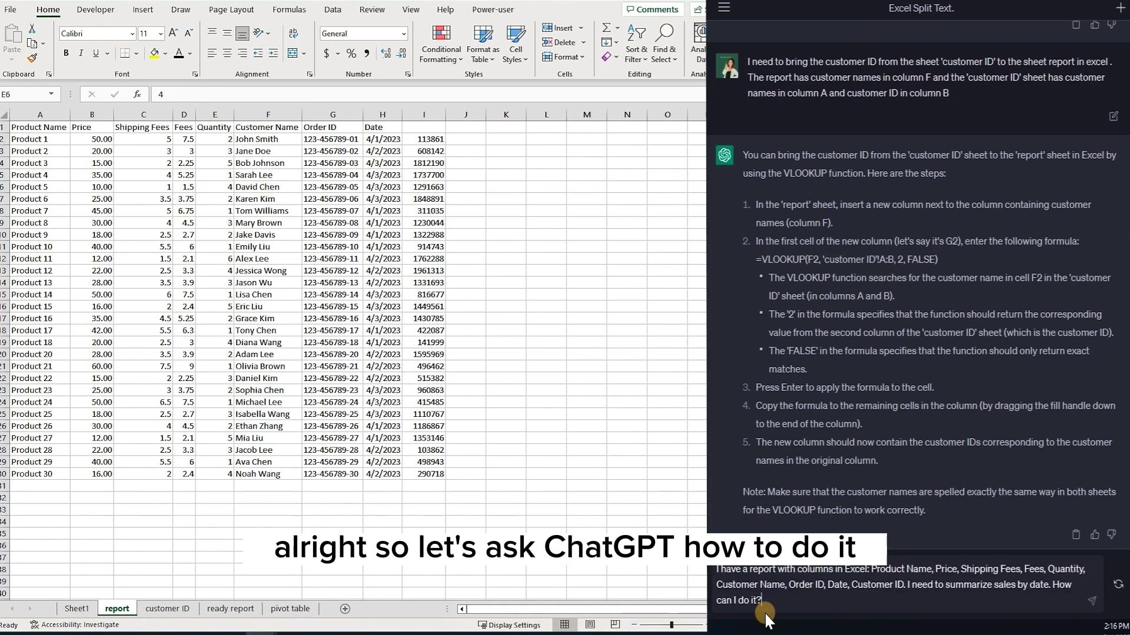
{"action": "key", "text": "shift+Return"}
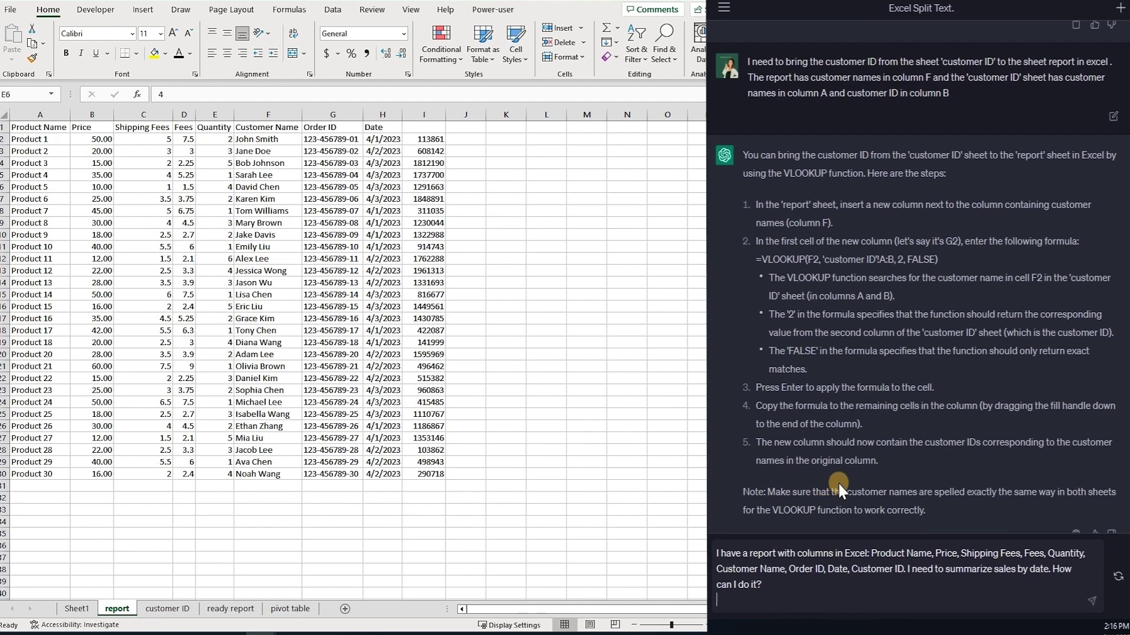
{"action": "left_click", "coordinate": [1092, 601]}
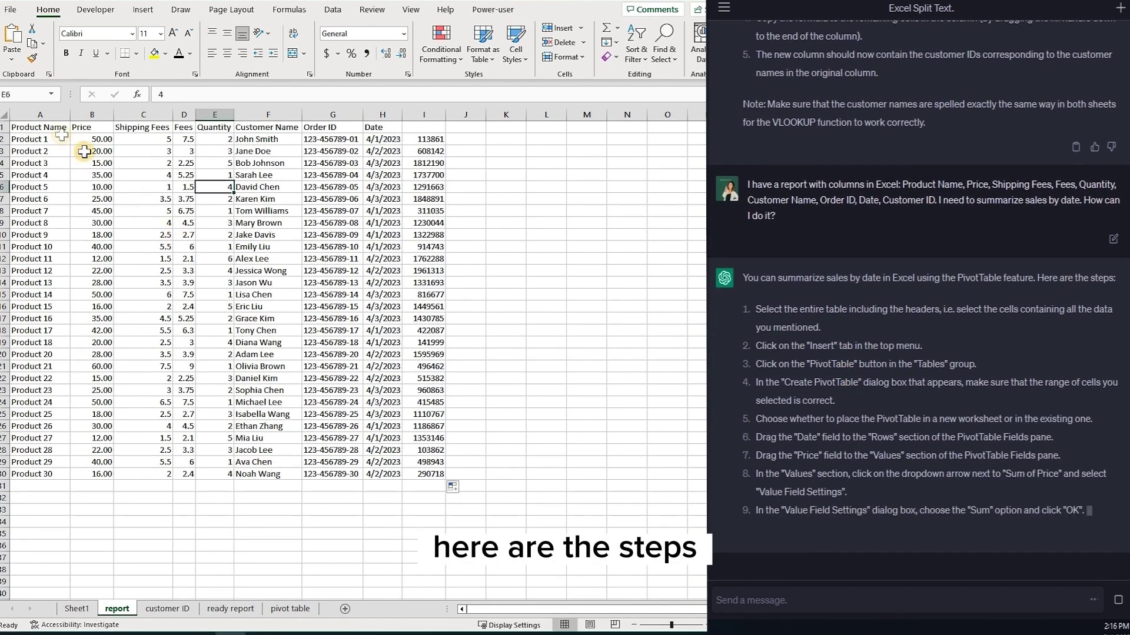
{"action": "left_click_drag", "start_coordinate": [41, 127], "coordinate": [434, 474]}
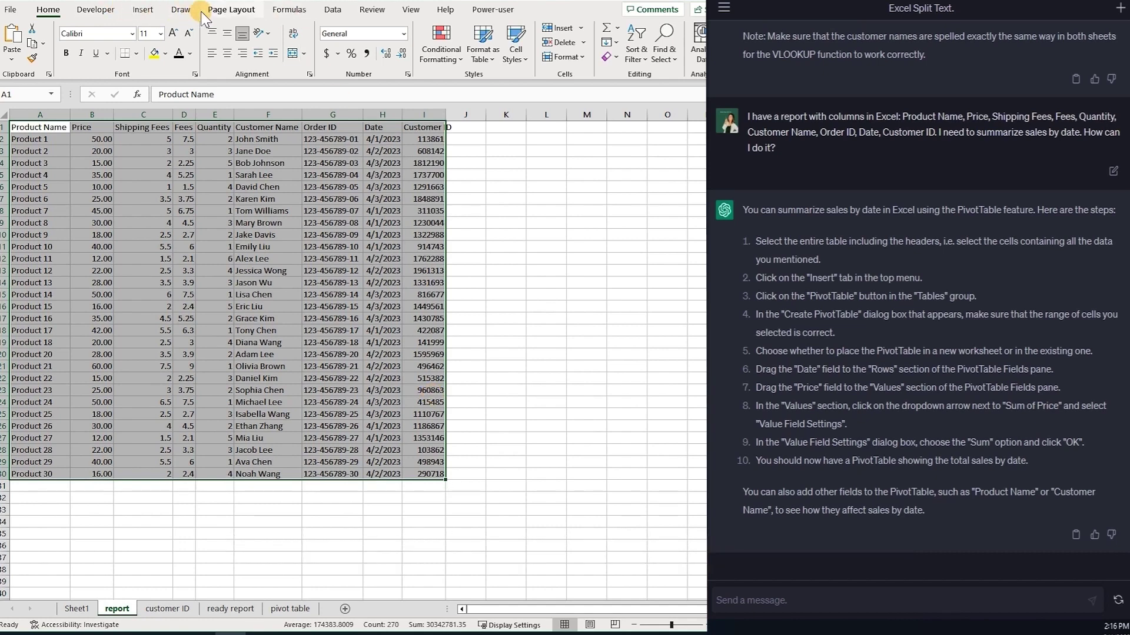
Insert an empty PivotTable from range A1:I30 on a new worksheet, Sheet2.
{"action": "left_click", "coordinate": [151, 13]}
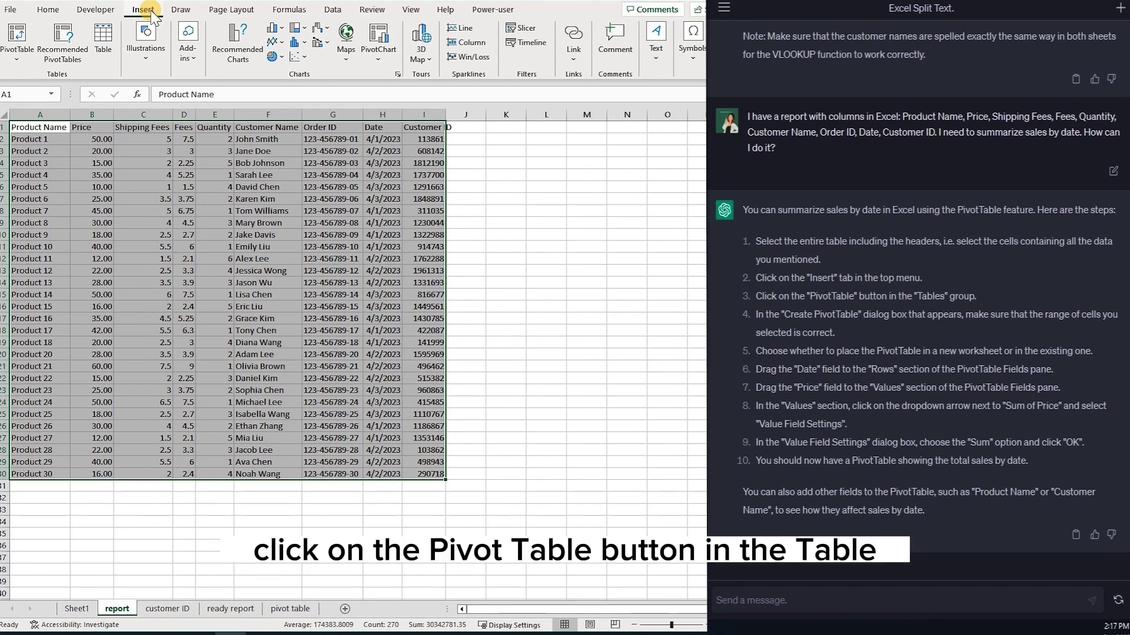
{"action": "left_click", "coordinate": [16, 38]}
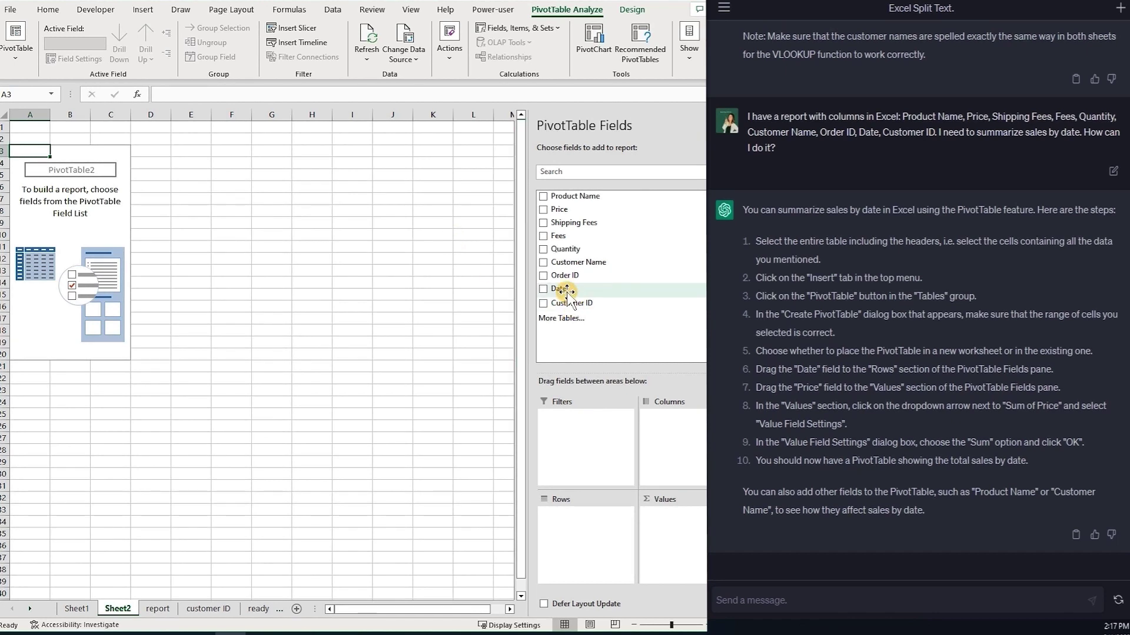
Drag Date into Rows and Price into Values, giving 287, 263, 279 and total 829.
{"action": "left_click_drag", "start_coordinate": [567, 291], "coordinate": [586, 463]}
{"action": "left_click_drag", "start_coordinate": [578, 520], "coordinate": [578, 520]}
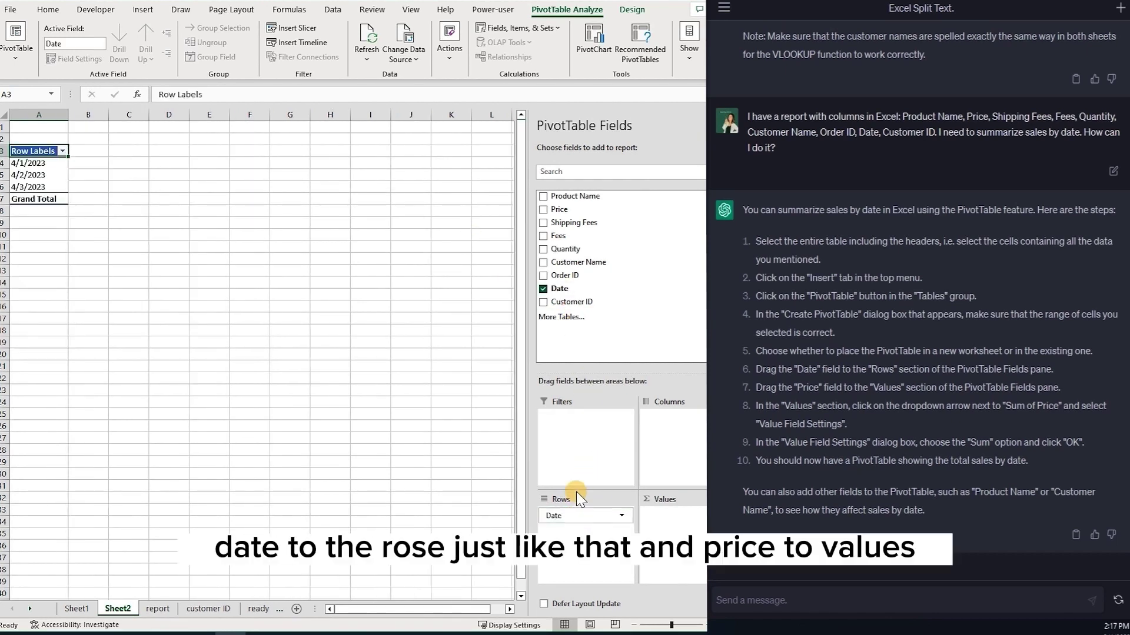
{"action": "left_click_drag", "start_coordinate": [559, 210], "coordinate": [668, 521]}
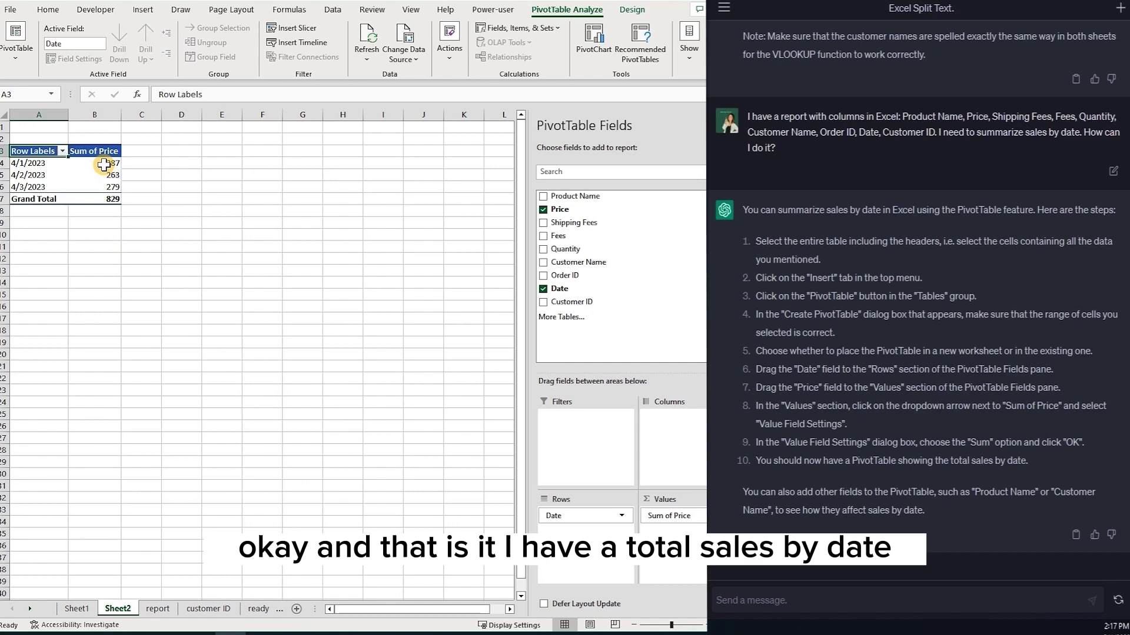
{"action": "left_click", "coordinate": [103, 165]}
{"action": "left_click", "coordinate": [47, 163]}
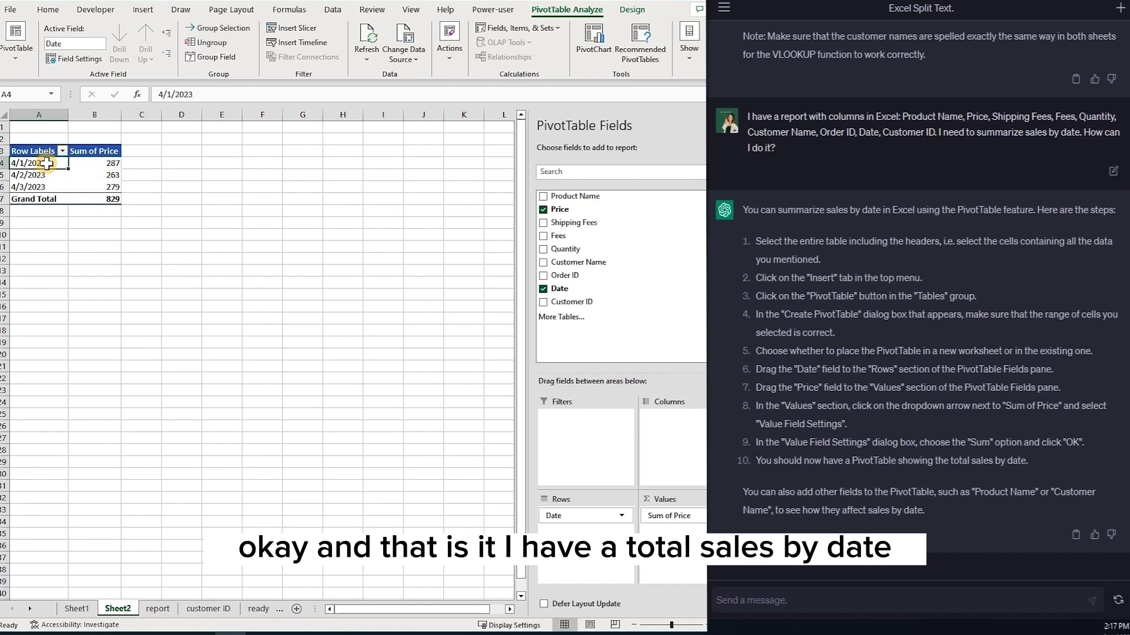